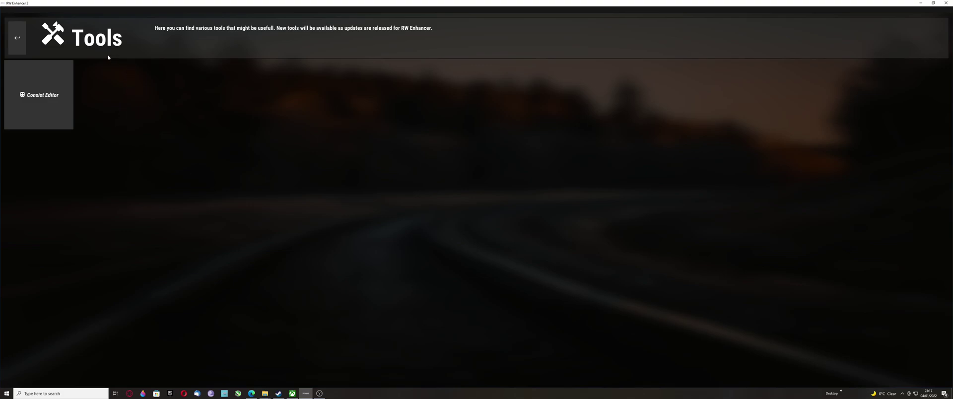
# Step: In the Consist Editor, add the A4 Mallard engine from the Engines list
pyautogui.click(37, 104)
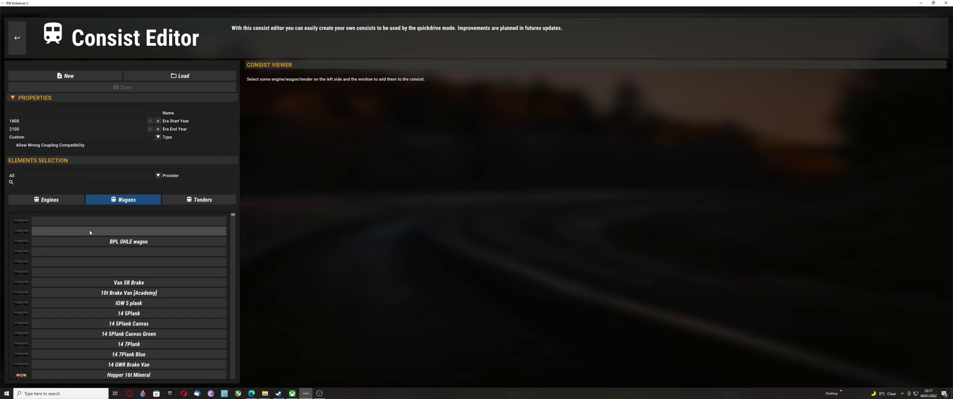
pyautogui.click(143, 200)
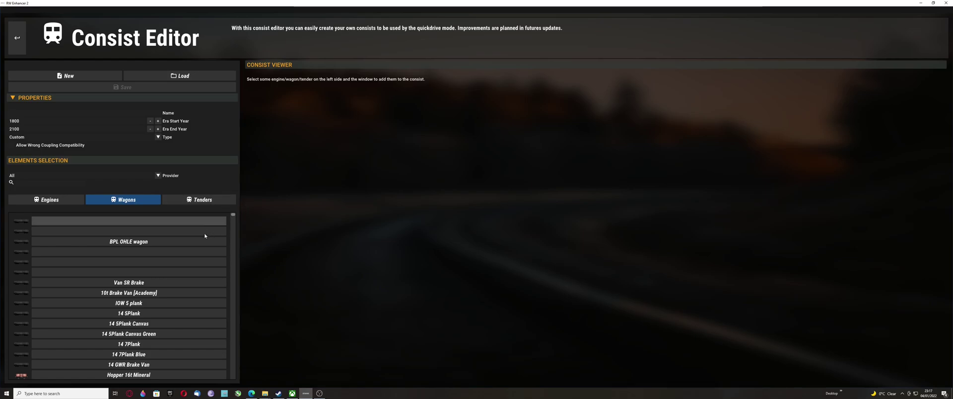
pyautogui.click(49, 201)
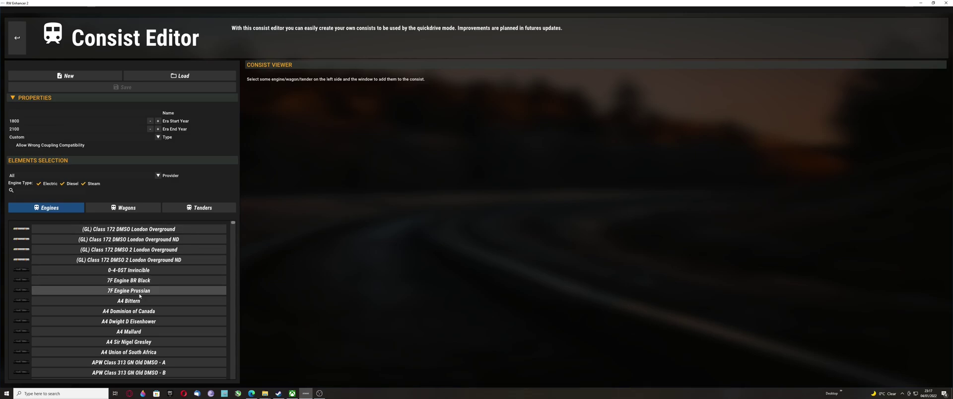
pyautogui.scroll(-2, 139, 296)
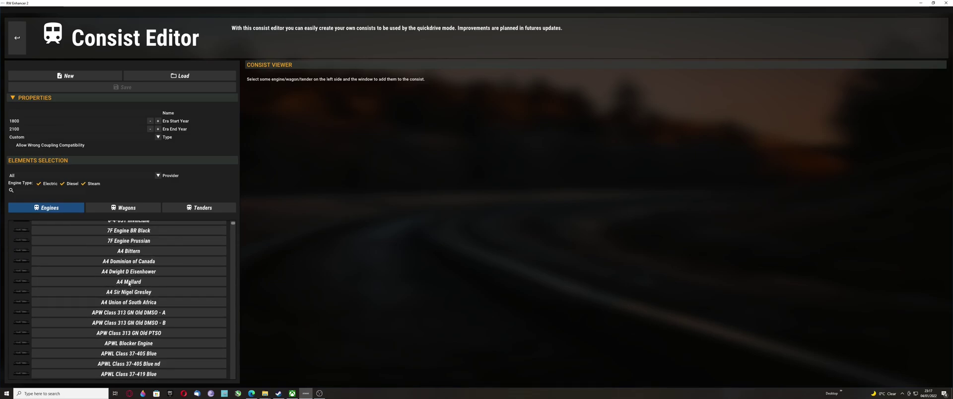
pyautogui.click(129, 282)
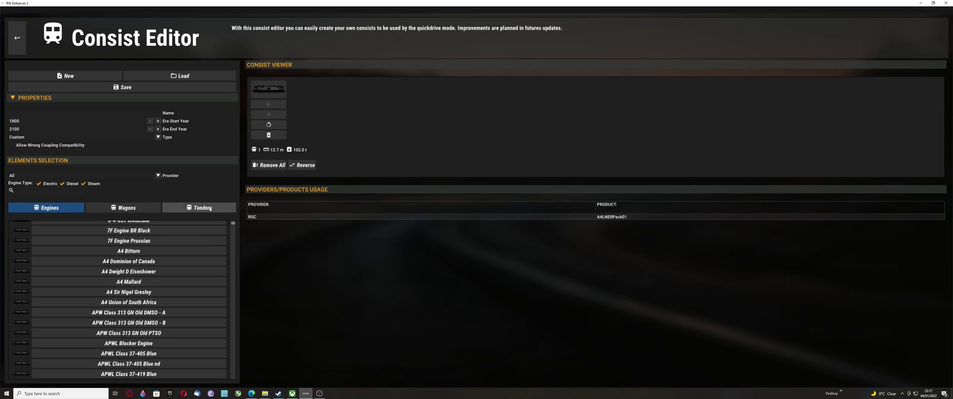
# Step: Couple the A4 Tender LNER behind the Mallard engine
pyautogui.click(210, 209)
pyautogui.scroll(-3, 132, 293)
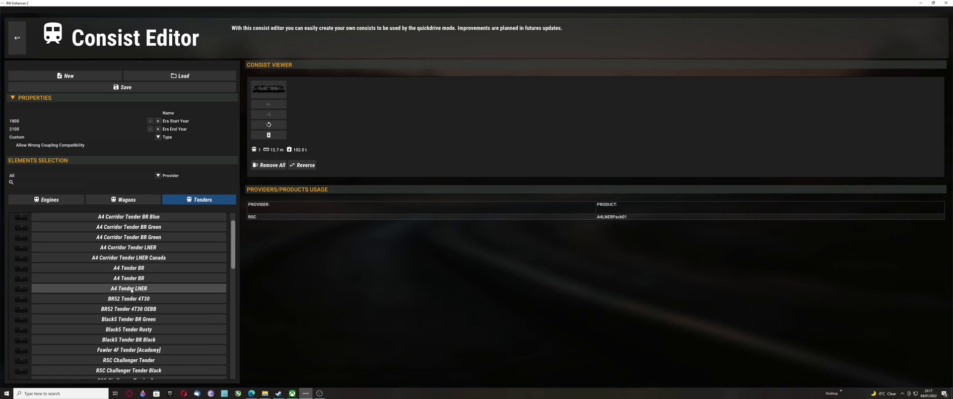
pyautogui.click(132, 290)
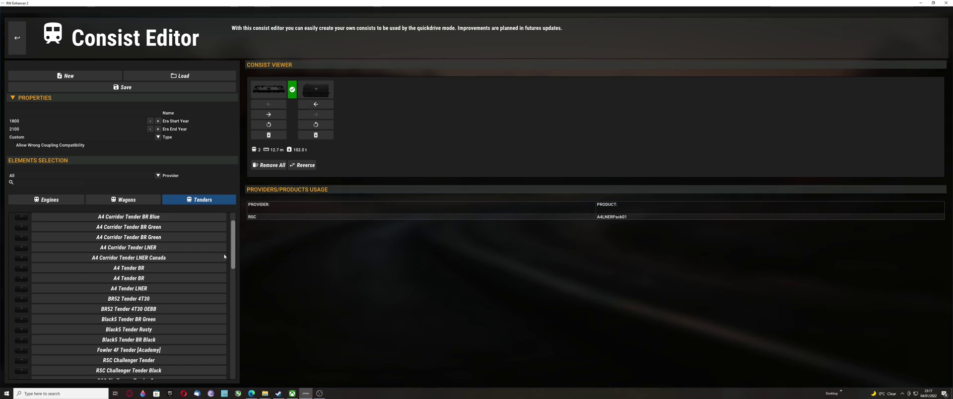
# Step: Append Wagon 5Plank from the Wagons list as the third vehicle
pyautogui.click(138, 201)
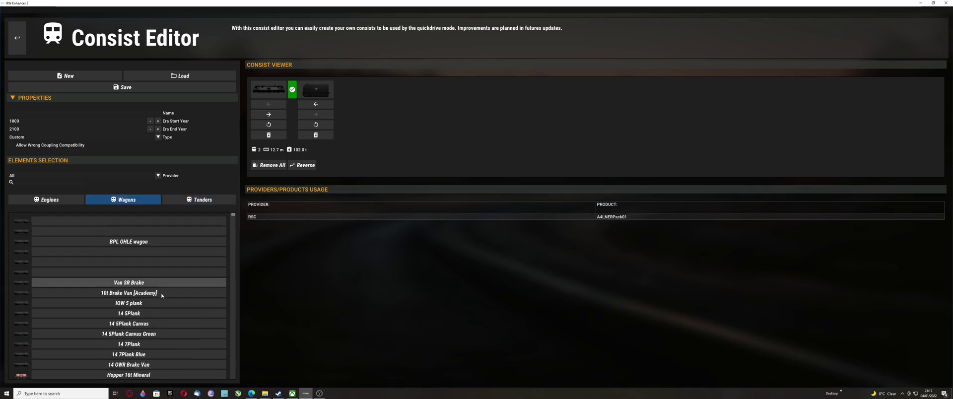
pyautogui.scroll(-1, 173, 303)
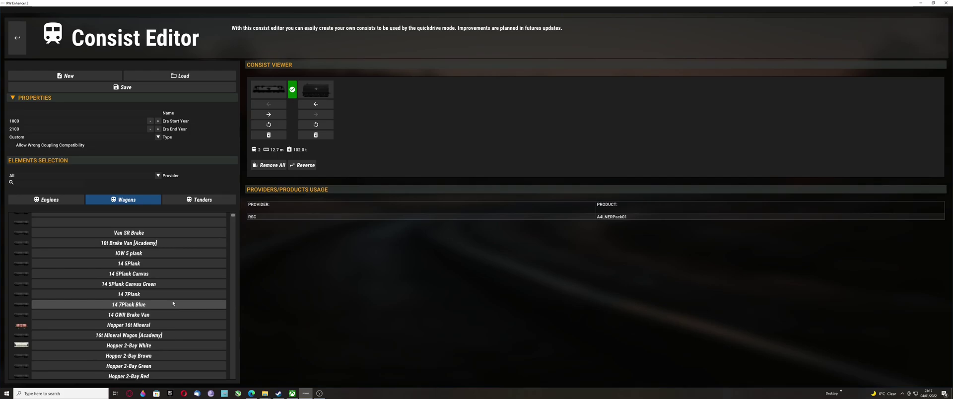
pyautogui.scroll(-2, 173, 303)
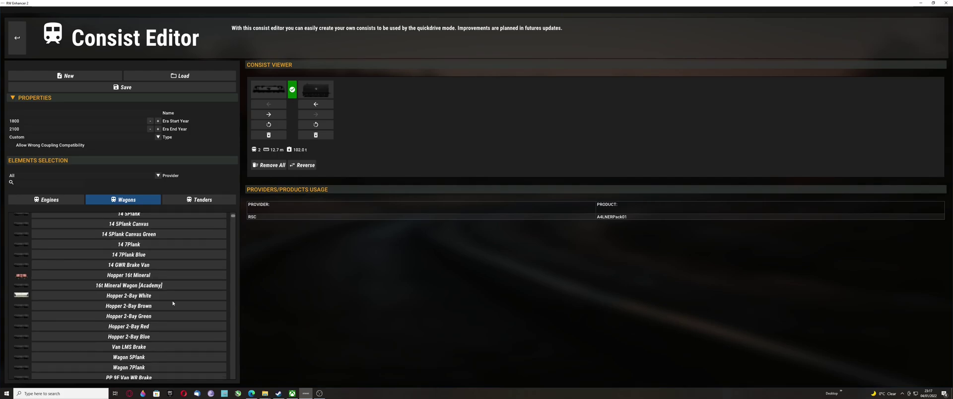
pyautogui.scroll(-1, 173, 303)
pyautogui.scroll(-1, 173, 303)
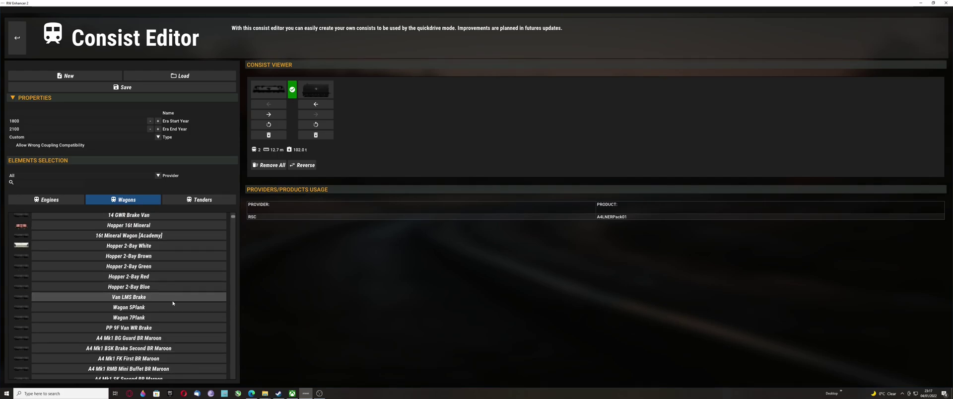
pyautogui.scroll(-2, 173, 303)
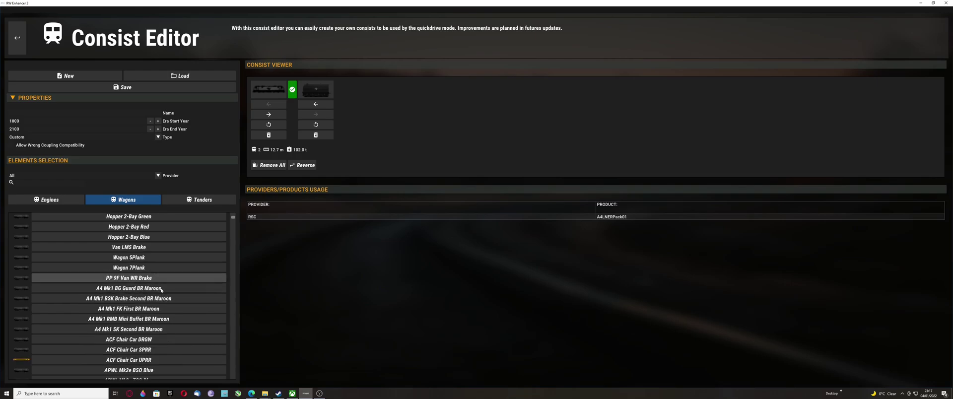
pyautogui.click(138, 259)
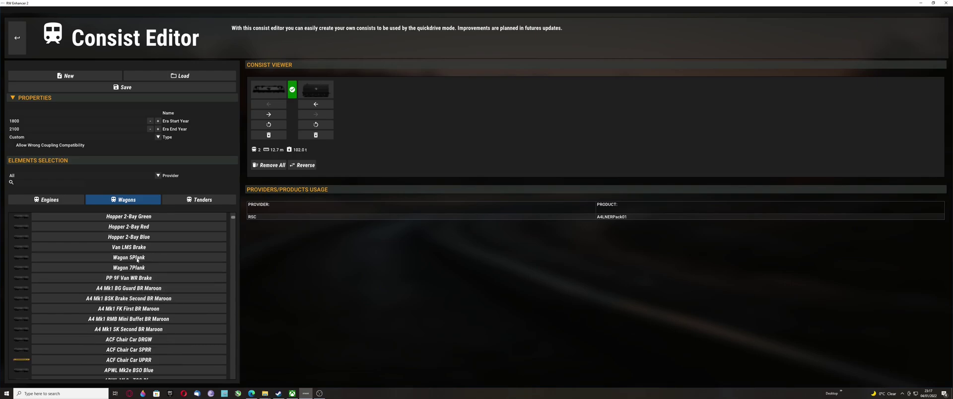
# Step: Append Van Cattle Goats as the fourth vehicle
pyautogui.scroll(-4, 145, 312)
pyautogui.scroll(-10, 145, 312)
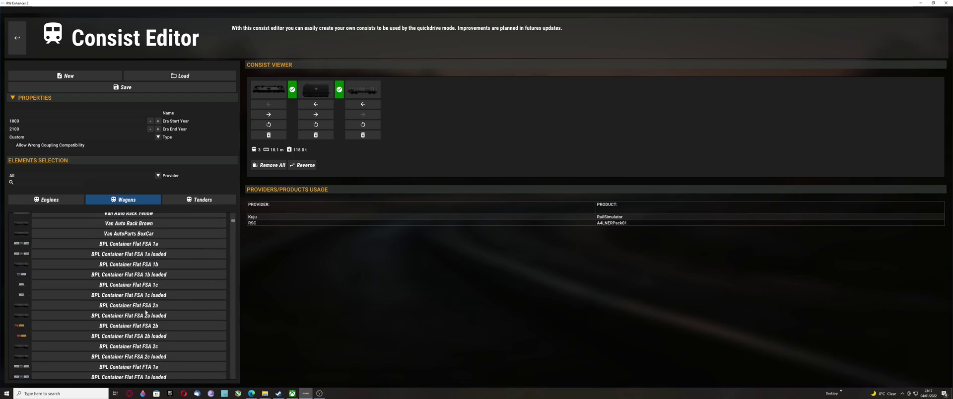
pyautogui.scroll(-10, 150, 313)
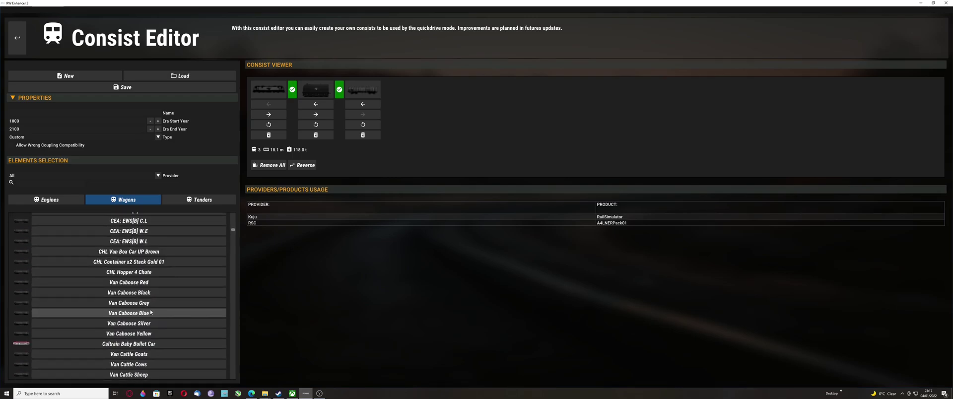
pyautogui.scroll(-2, 151, 312)
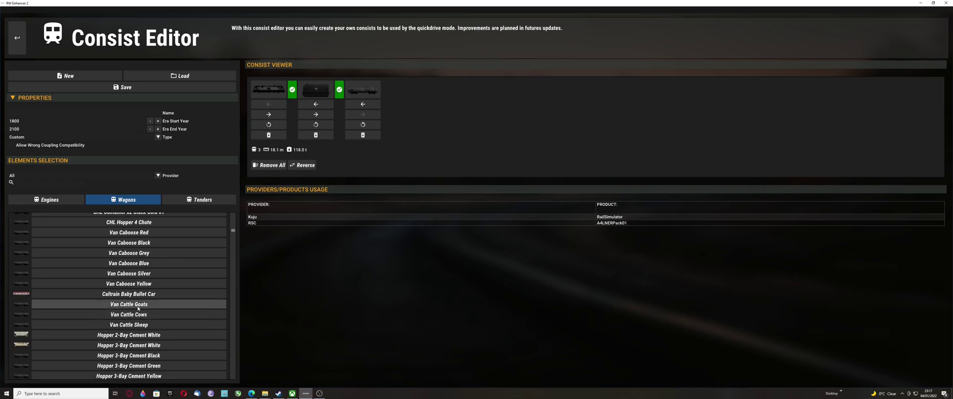
pyautogui.click(132, 307)
# Step: Append Hopper 16t Mineral as the fifth vehicle
pyautogui.scroll(5, 122, 316)
pyautogui.scroll(10, 122, 316)
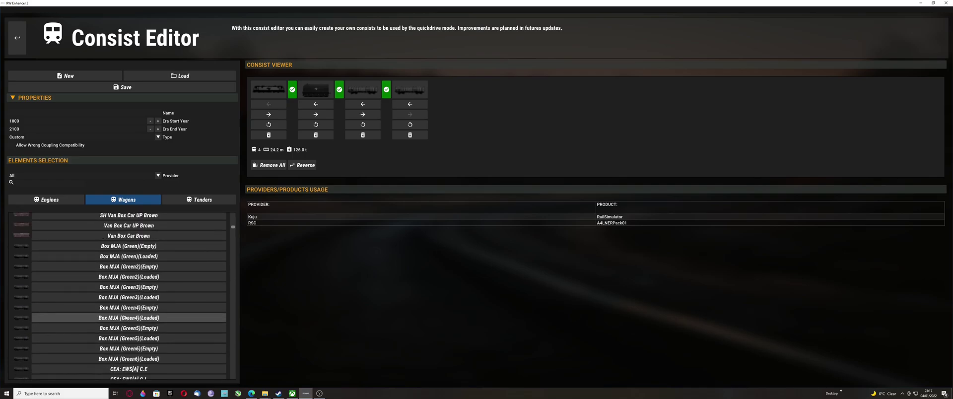
pyautogui.scroll(10, 141, 319)
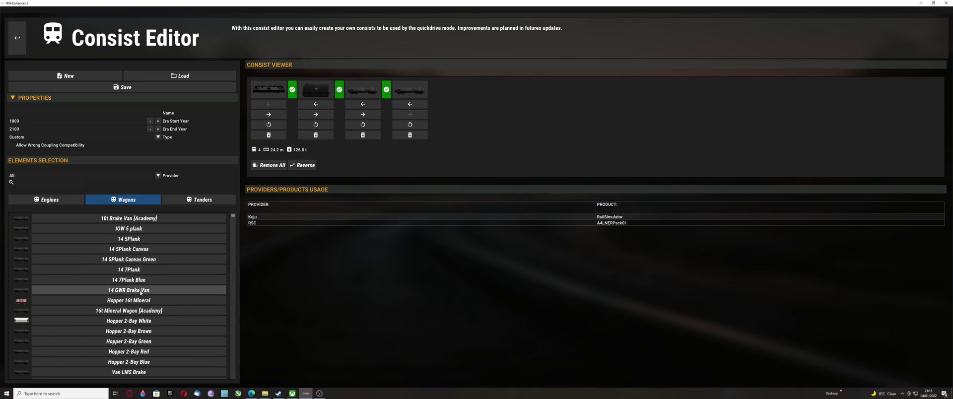
pyautogui.click(131, 302)
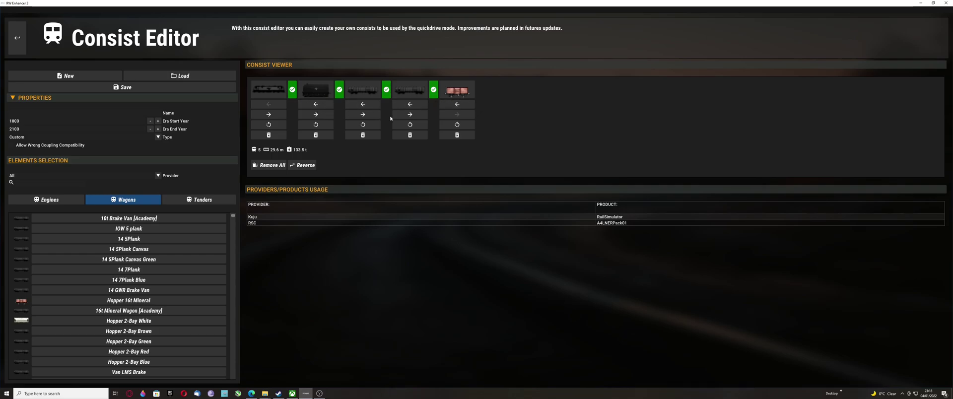
# Step: Name the consist TrialConsist, save it, and go back to the Tools page
pyautogui.click(41, 113)
pyautogui.write('TrialConsist')
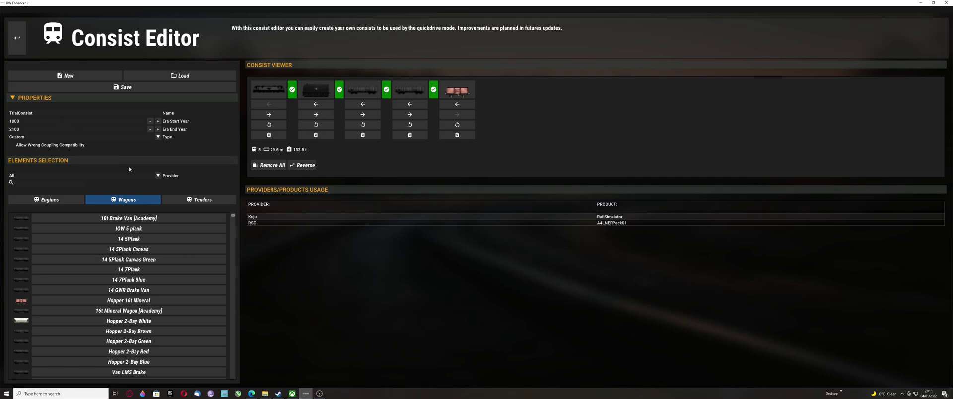
pyautogui.click(123, 88)
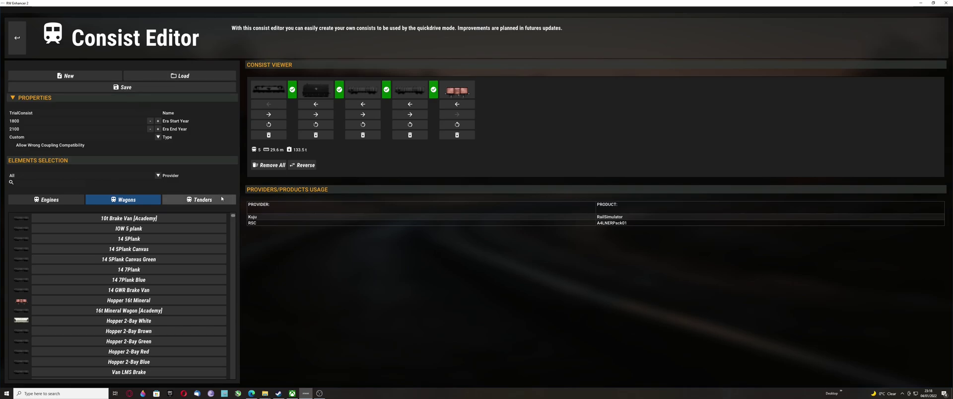
pyautogui.click(17, 38)
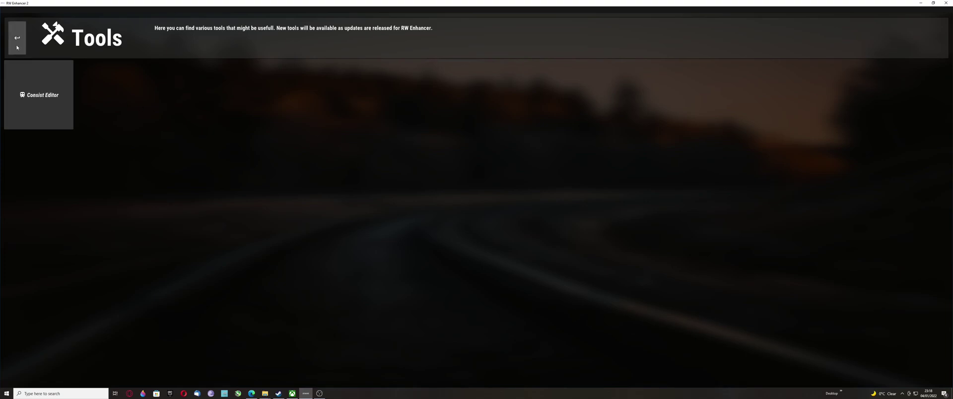
# Step: From the main menu, open the Drive page and scroll the Route Selection list toward North Wales Coastal
pyautogui.click(16, 43)
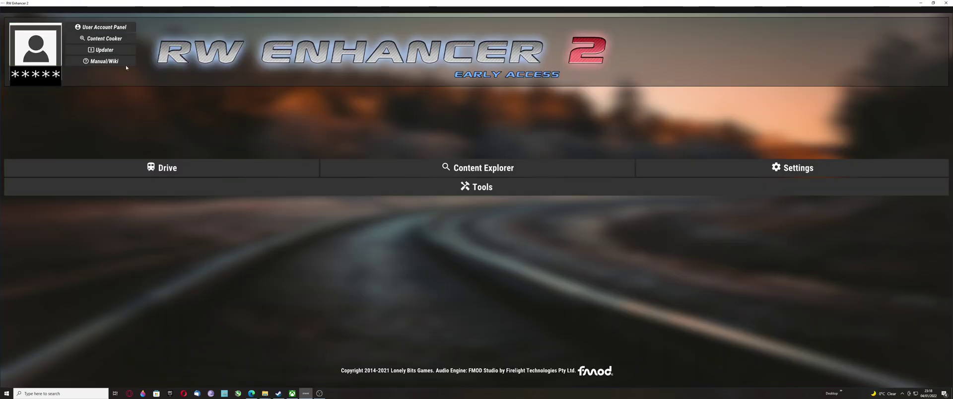
pyautogui.click(217, 172)
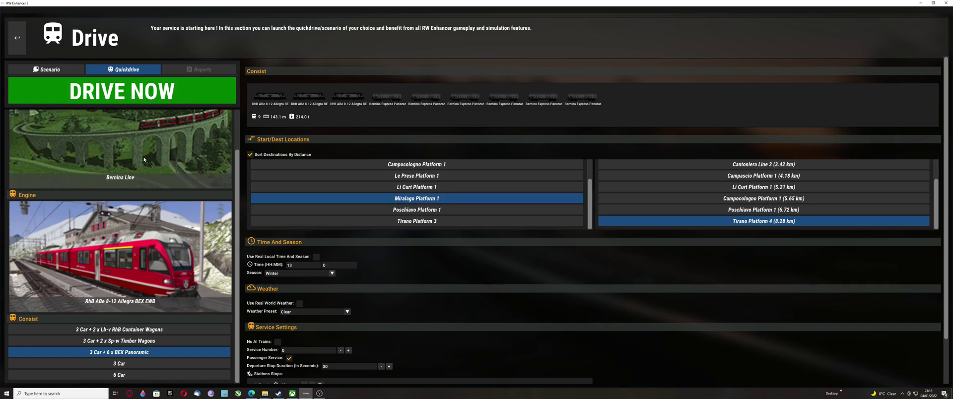
pyautogui.click(127, 156)
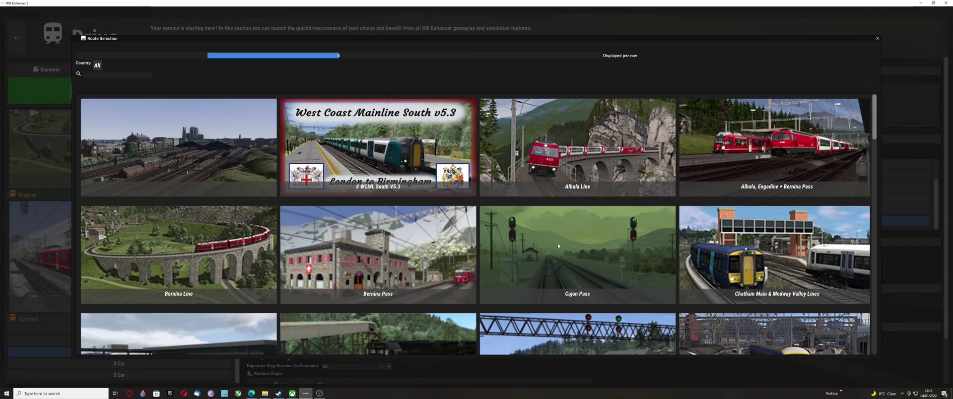
pyautogui.scroll(-1, 618, 241)
pyautogui.scroll(-3, 617, 243)
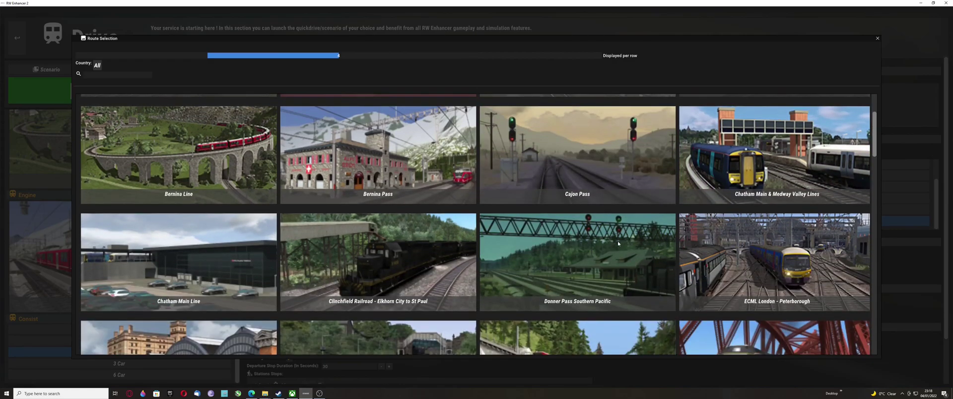
pyautogui.scroll(-5, 618, 244)
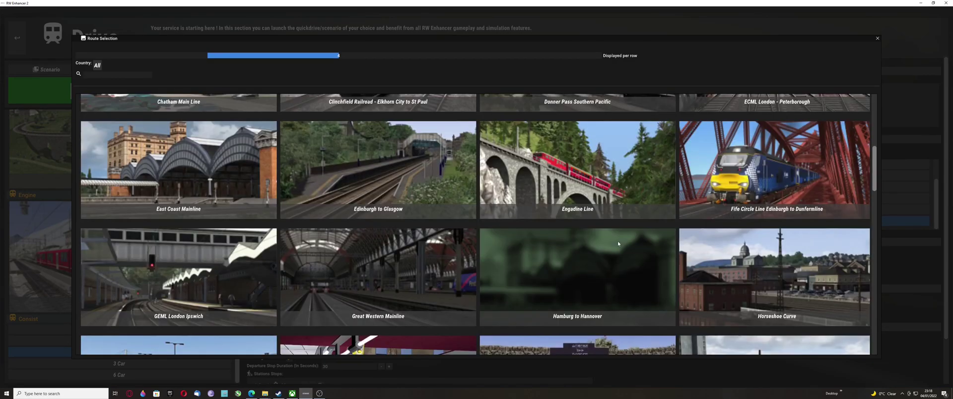
pyautogui.scroll(-4, 618, 243)
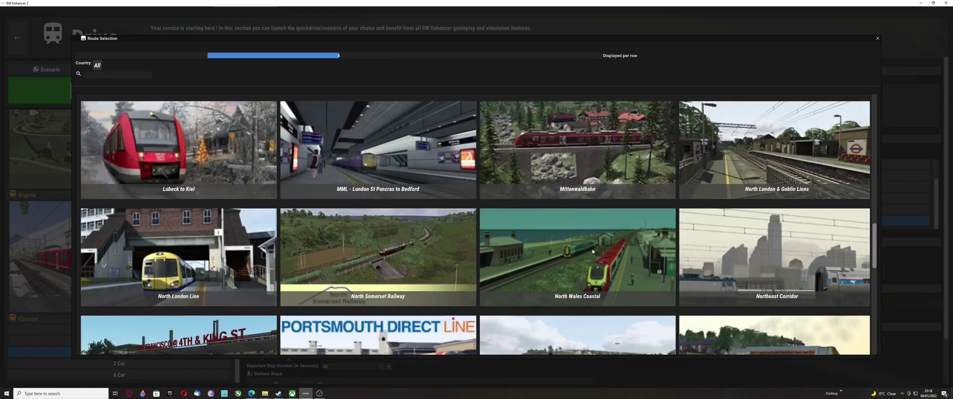
# Step: Select North Wales Coastal as the route, filter engines to steam only, and choose A4 Mallard
pyautogui.click(591, 258)
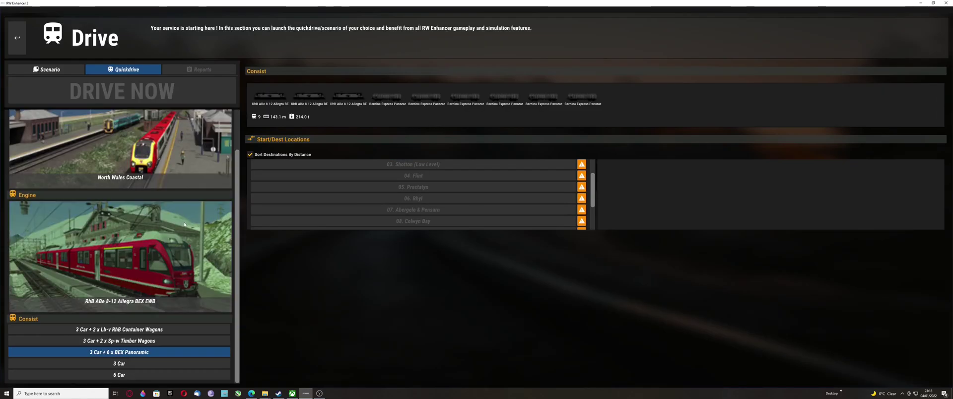
pyautogui.click(138, 262)
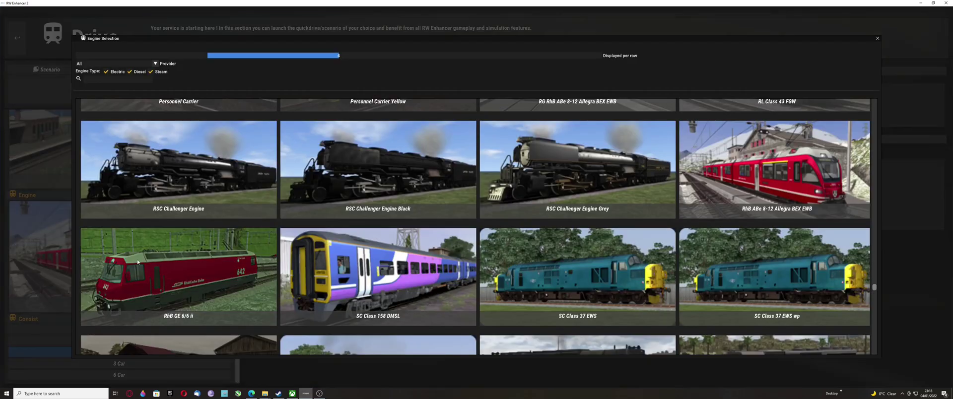
pyautogui.scroll(2, 419, 262)
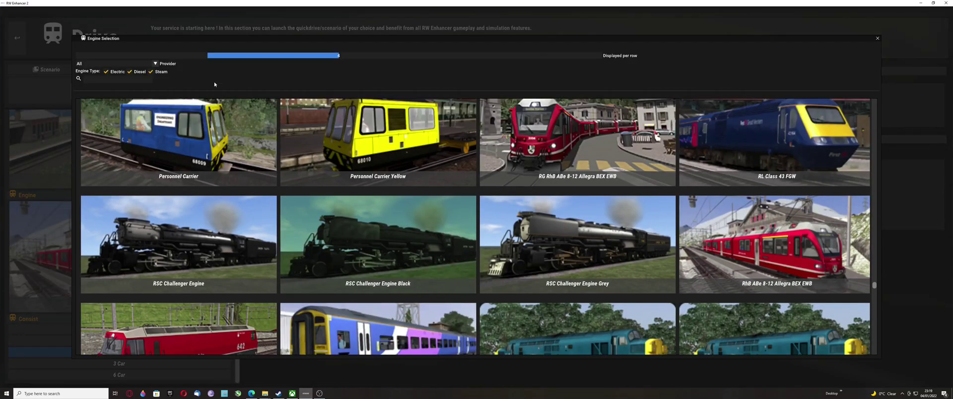
pyautogui.click(130, 72)
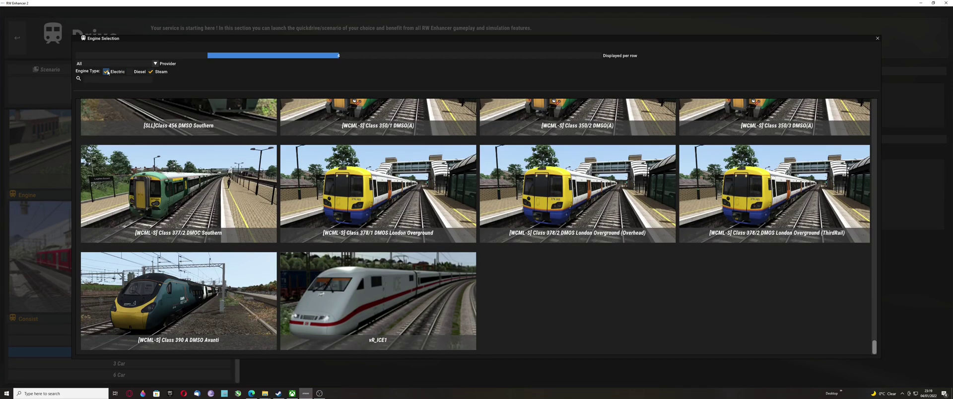
pyautogui.click(114, 73)
pyautogui.scroll(10, 520, 284)
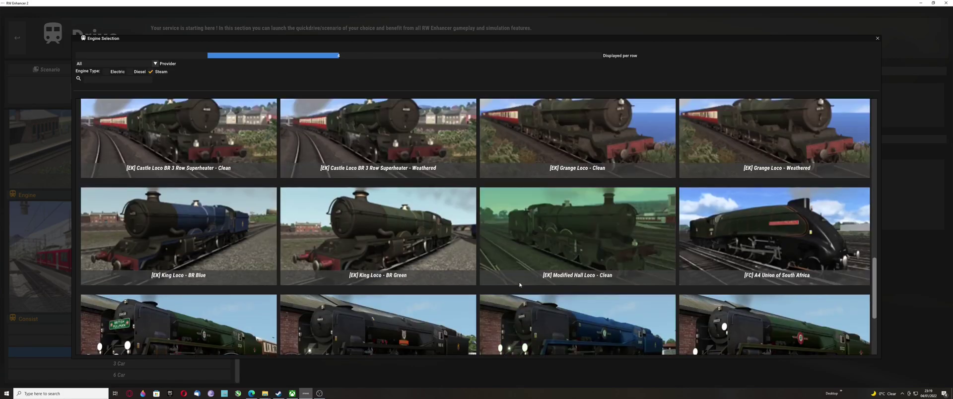
pyautogui.scroll(10, 520, 284)
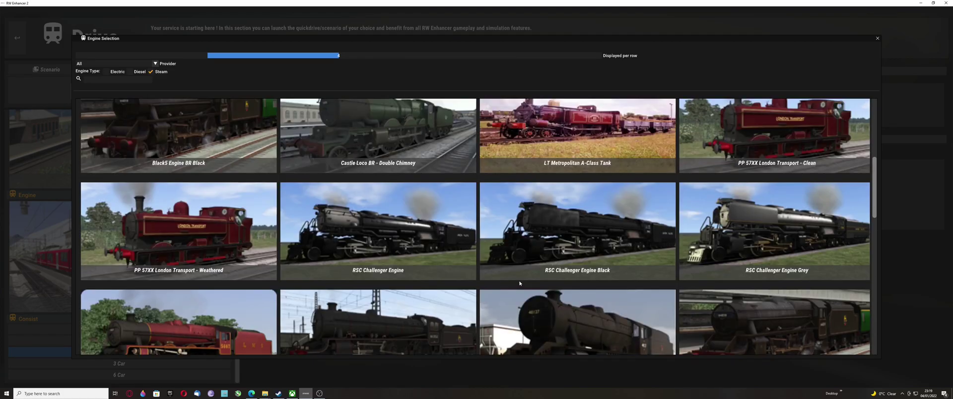
pyautogui.scroll(2, 531, 265)
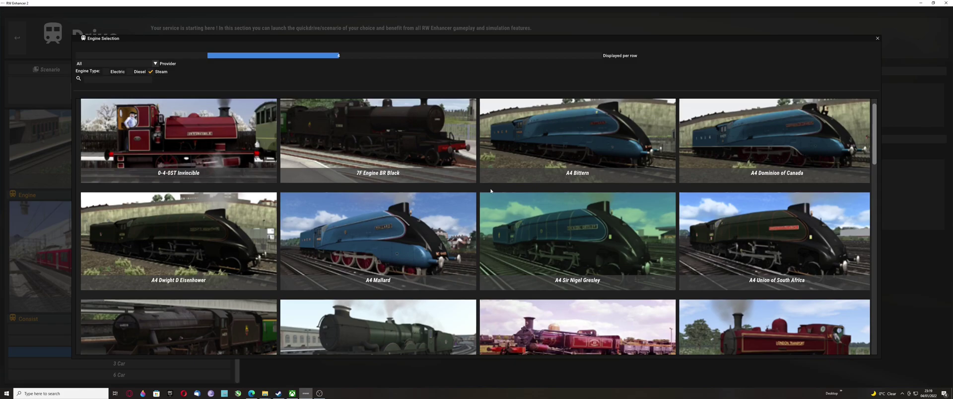
pyautogui.click(373, 244)
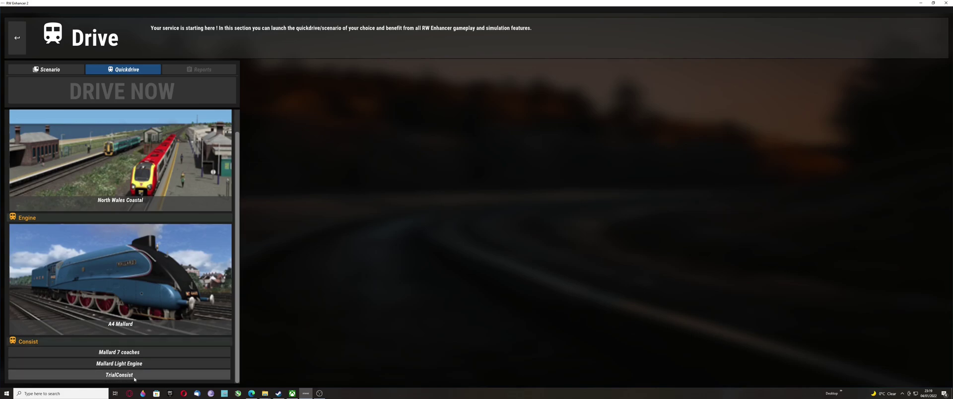
# Step: Use TrialConsist, starting at 01. Crewe with 02. Chester as the destination
pyautogui.click(134, 377)
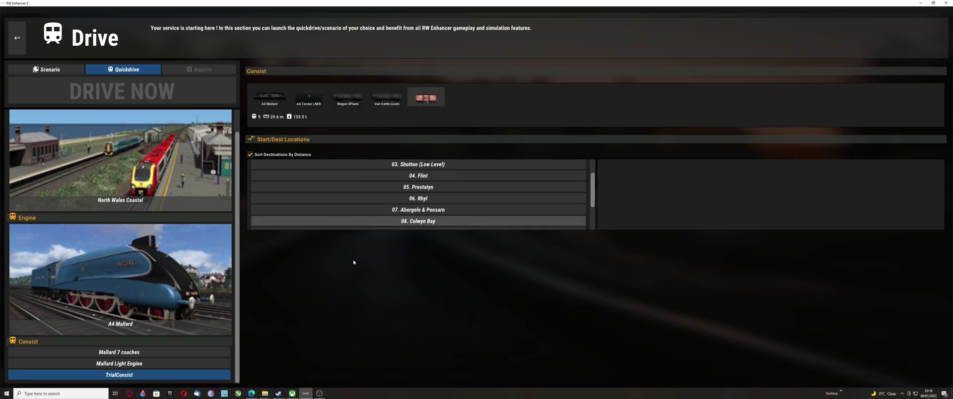
pyautogui.scroll(2, 455, 210)
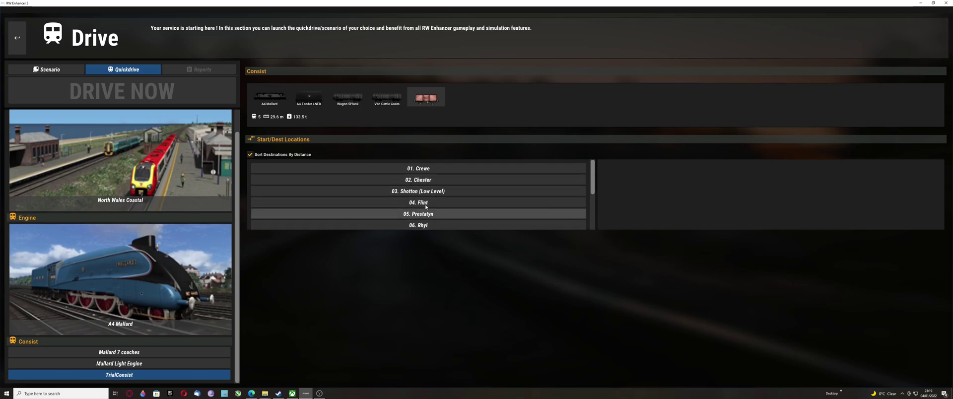
pyautogui.click(425, 171)
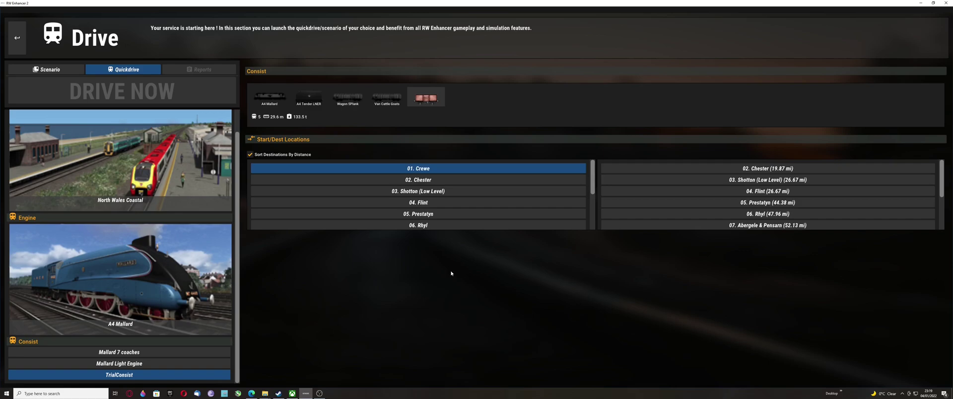
pyautogui.click(758, 169)
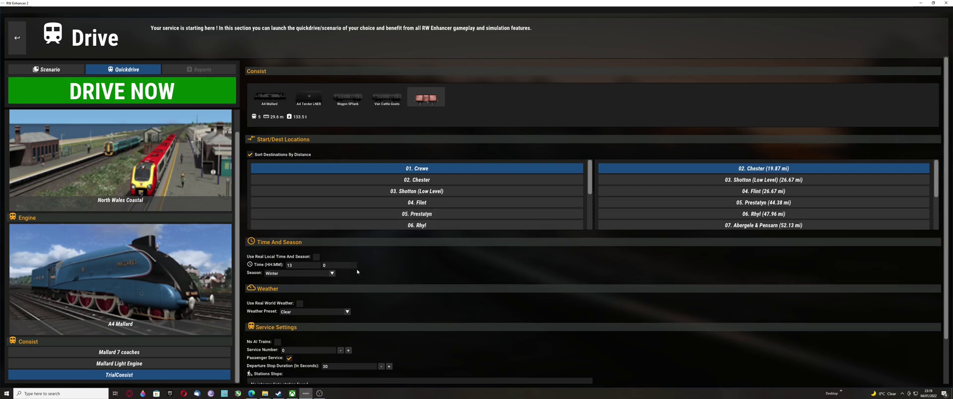
pyautogui.scroll(-2, 357, 272)
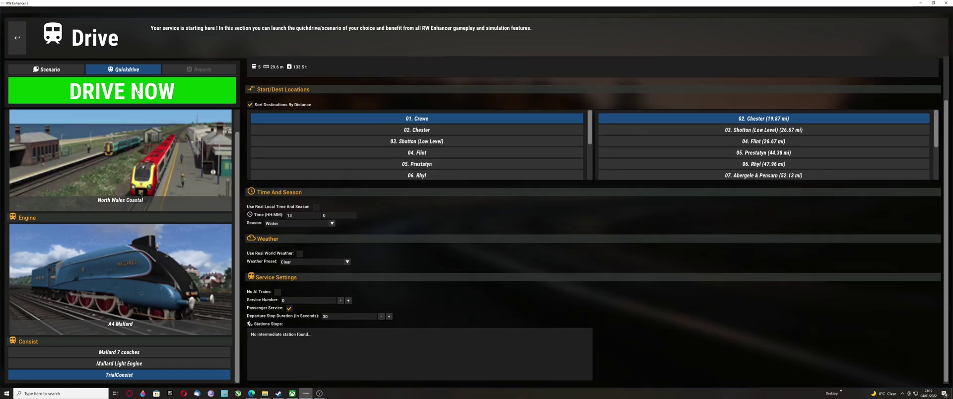
# Step: Launch the prepared Mallard service in Train Simulator Classic with DRIVE NOW
pyautogui.click(128, 99)
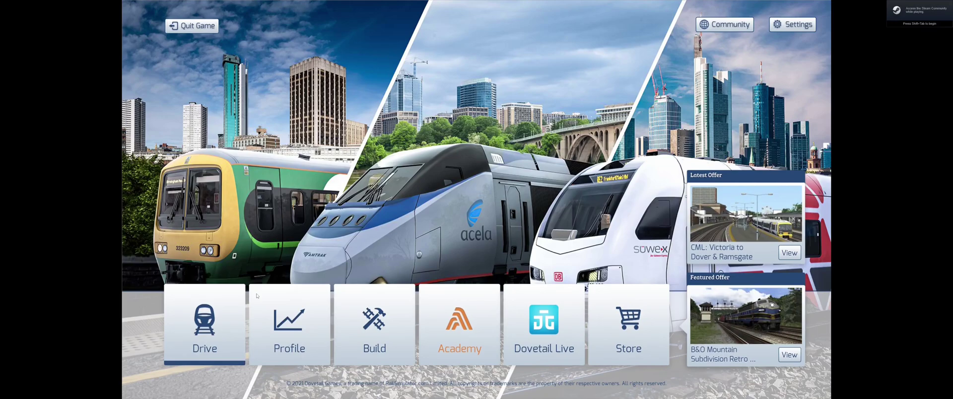
# Step: Open the Drive options from the main menu and switch to Quick Drive
pyautogui.click(242, 300)
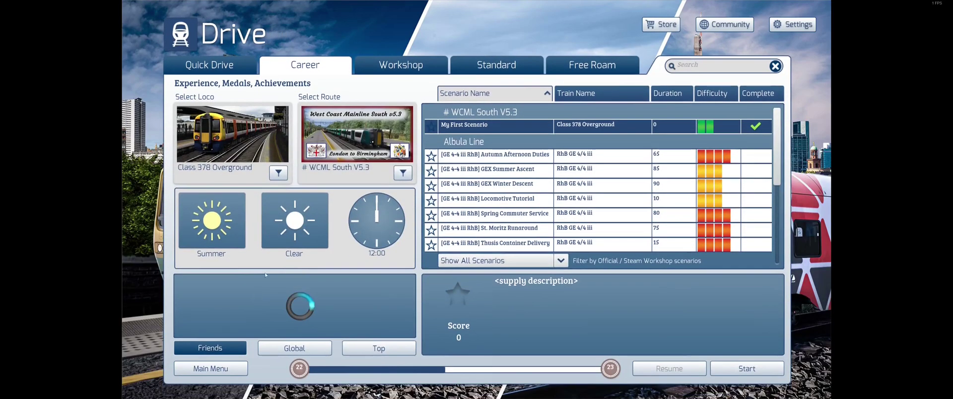
pyautogui.click(208, 65)
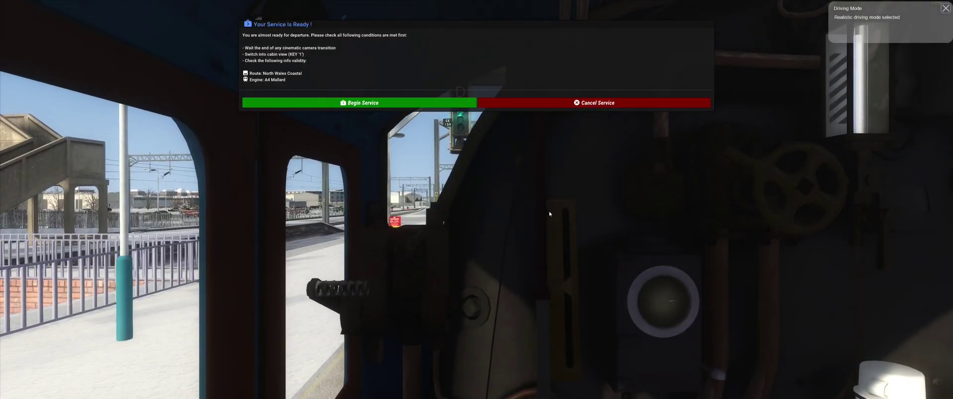
# Step: Begin the service and view the Mallard from the external camera, orbiting to its side
pyautogui.click(389, 105)
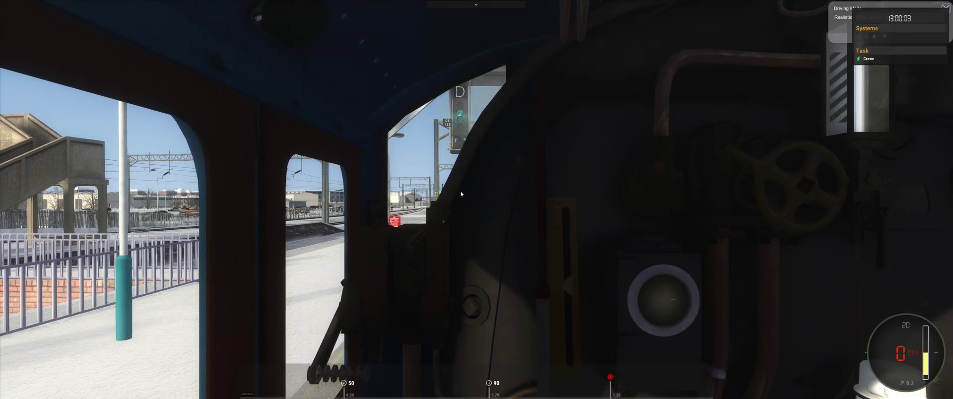
pyautogui.press('2')
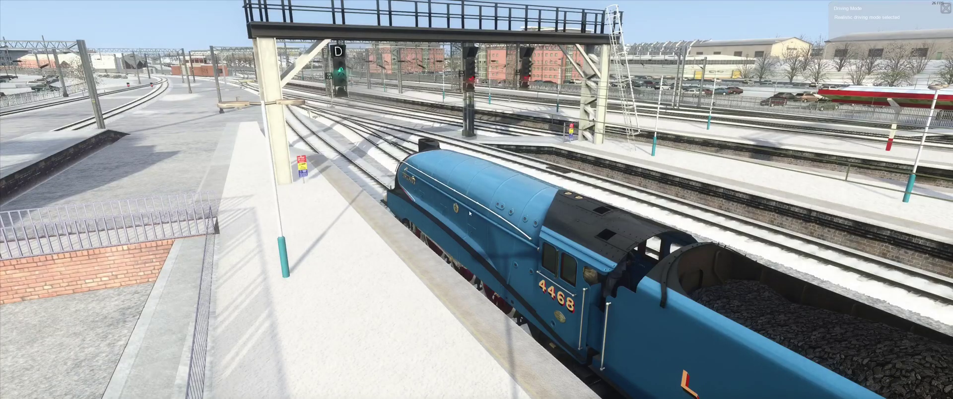
pyautogui.press('Right')
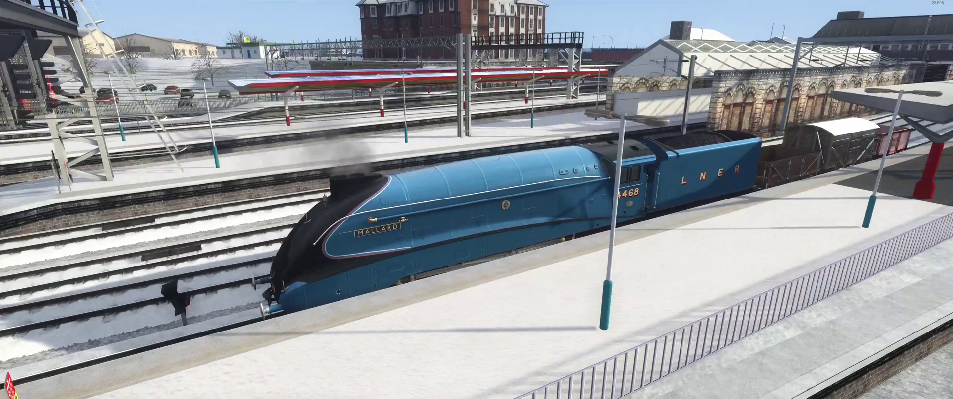